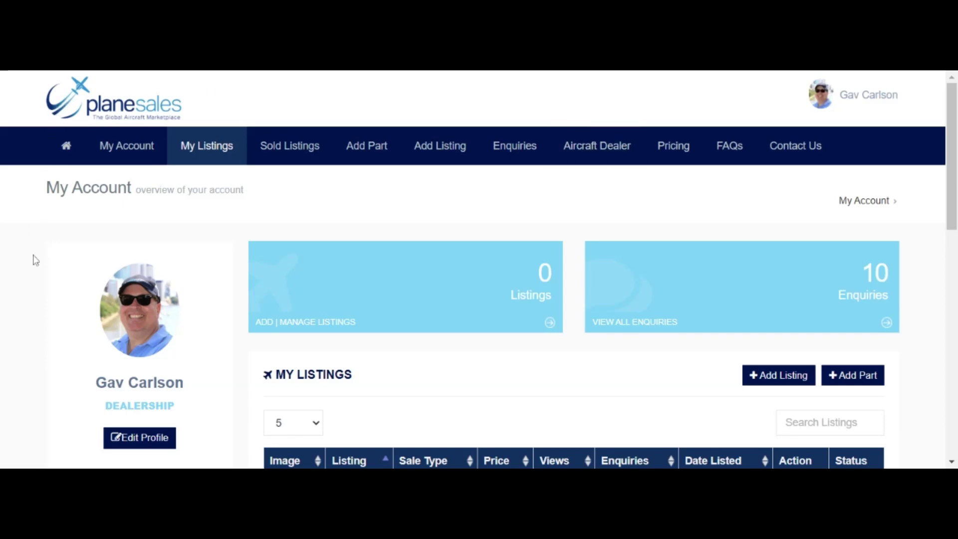
scroll(535, 356, down, 2)
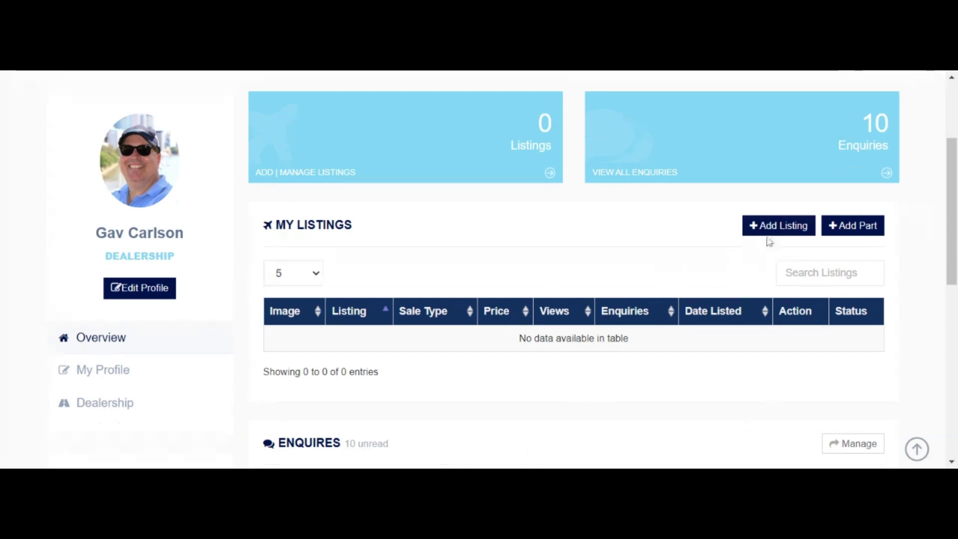
Begin a new listing as a Single Engine Propeller Cessna, model 182
click(792, 228)
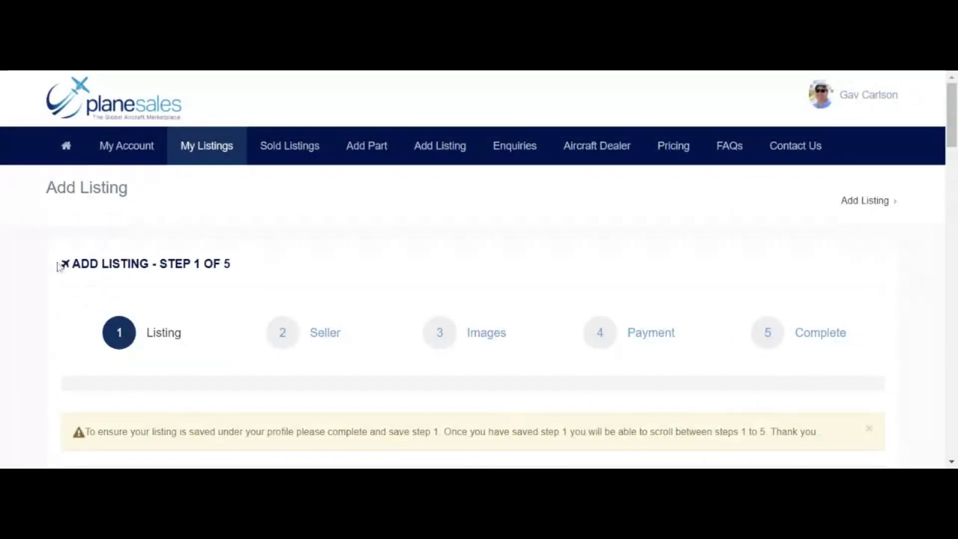
scroll(496, 257, down, 2)
scroll(498, 257, down, 2)
scroll(497, 257, down, 1)
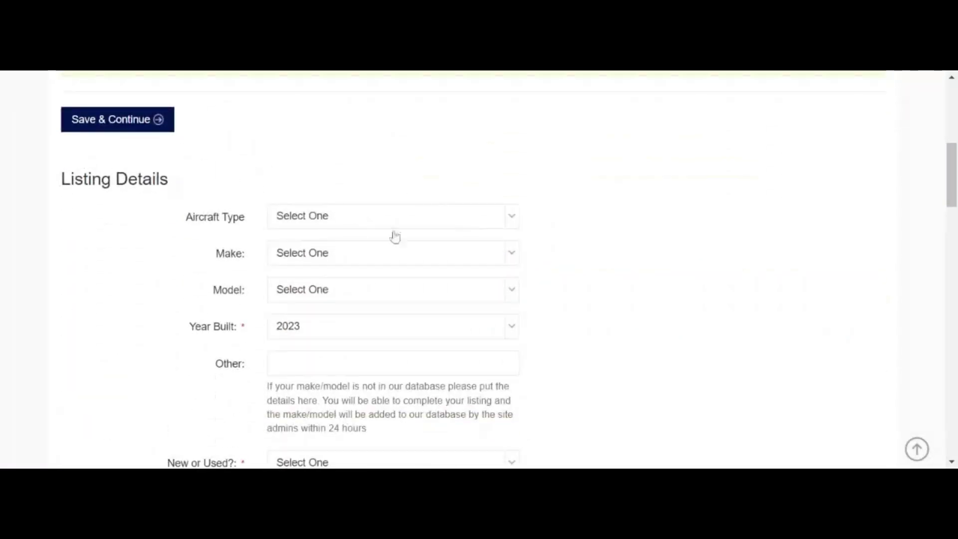
click(508, 222)
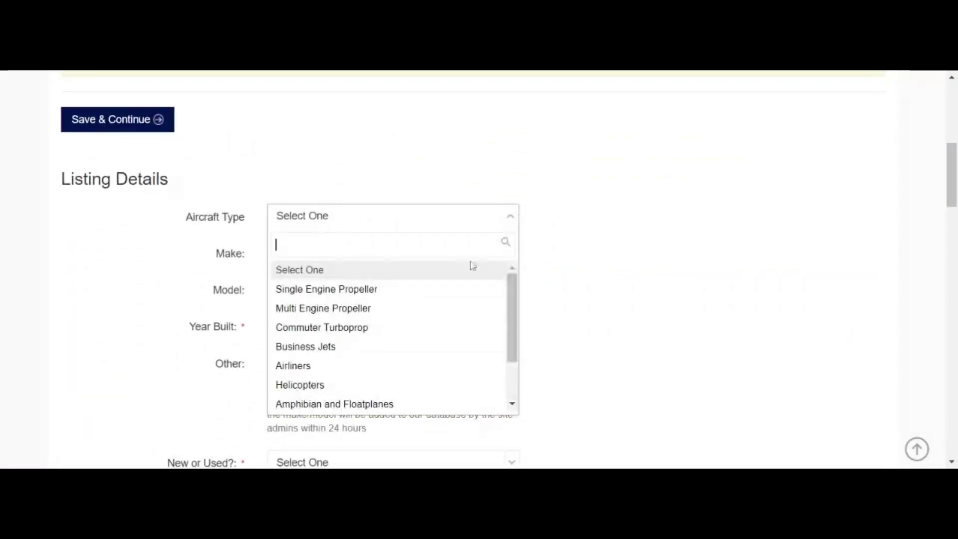
click(344, 290)
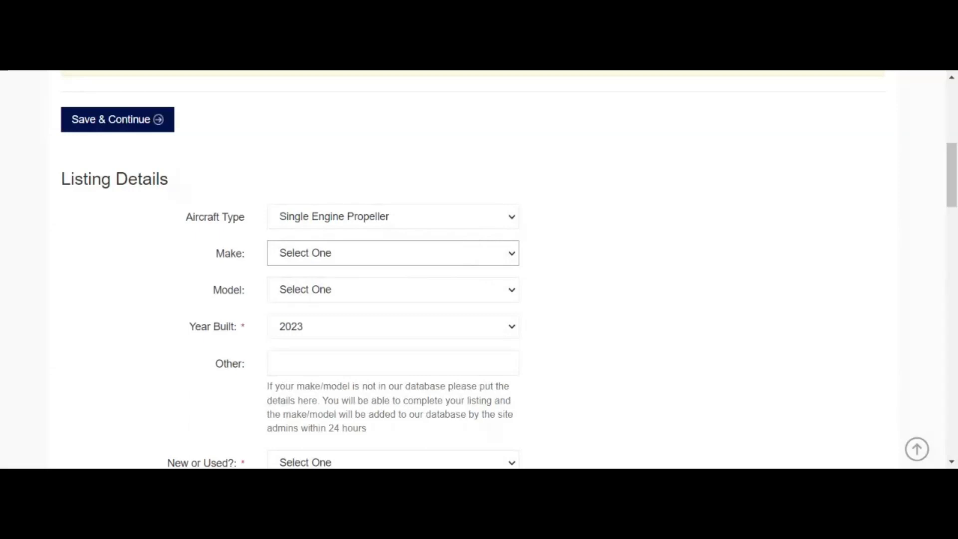
click(317, 289)
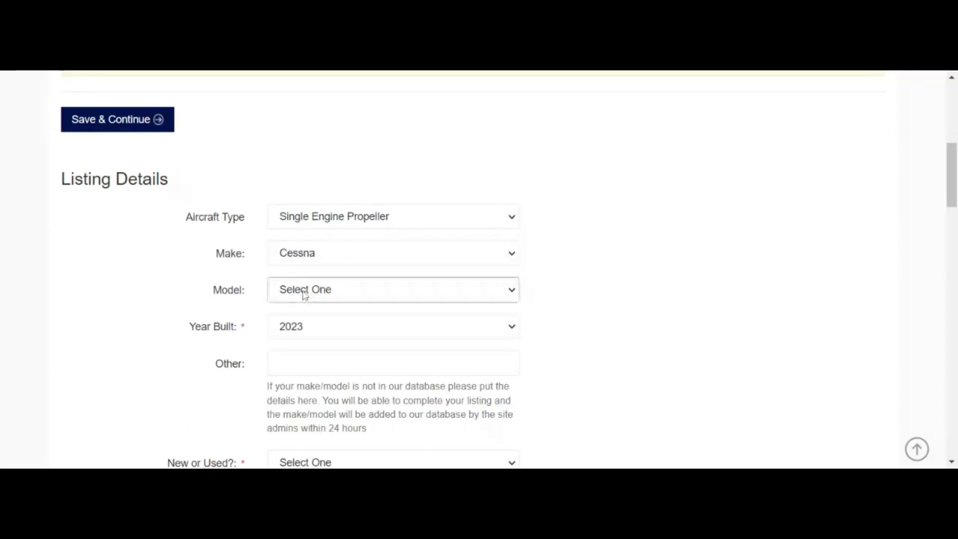
click(298, 263)
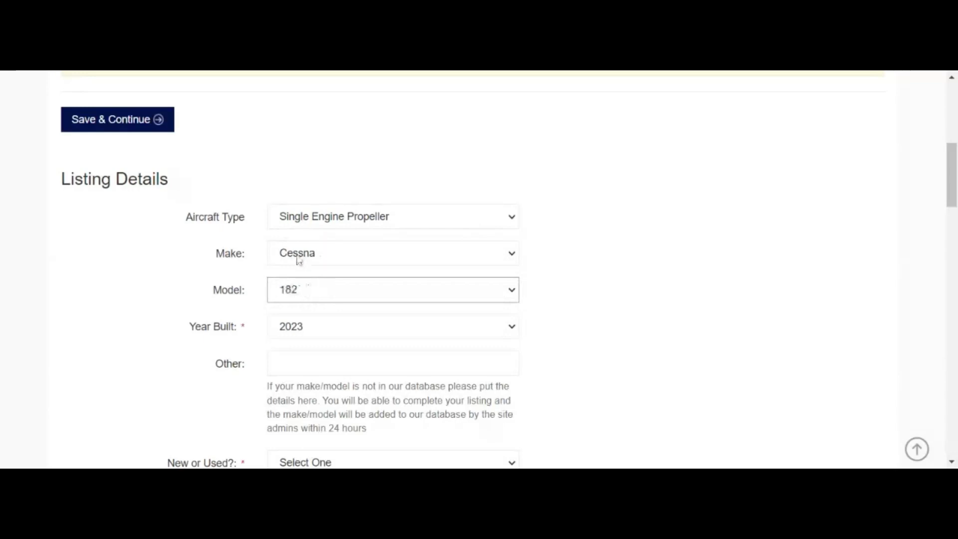
Set the year built to 1978 and enter 'Q' as the extra model detail
click(303, 330)
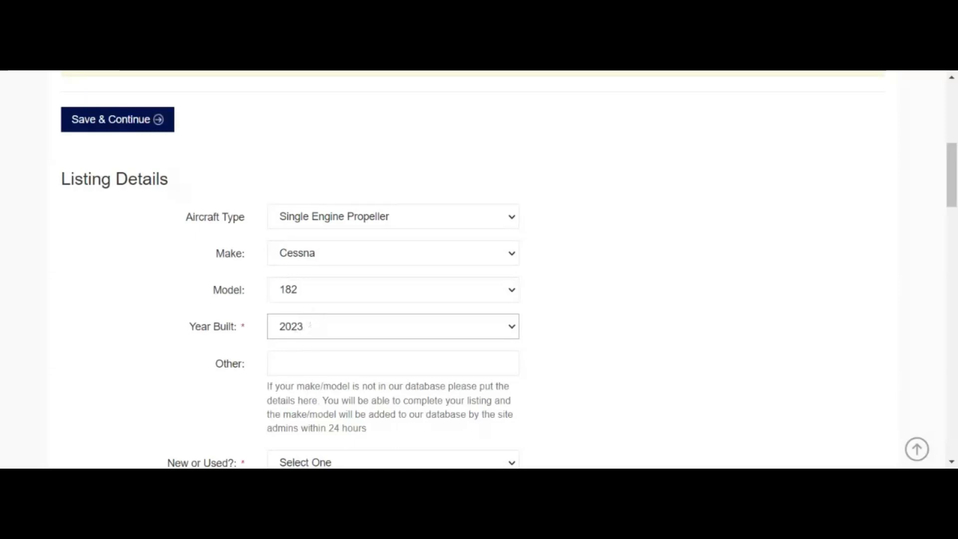
text(1978)
key(Tab)
text(Q)
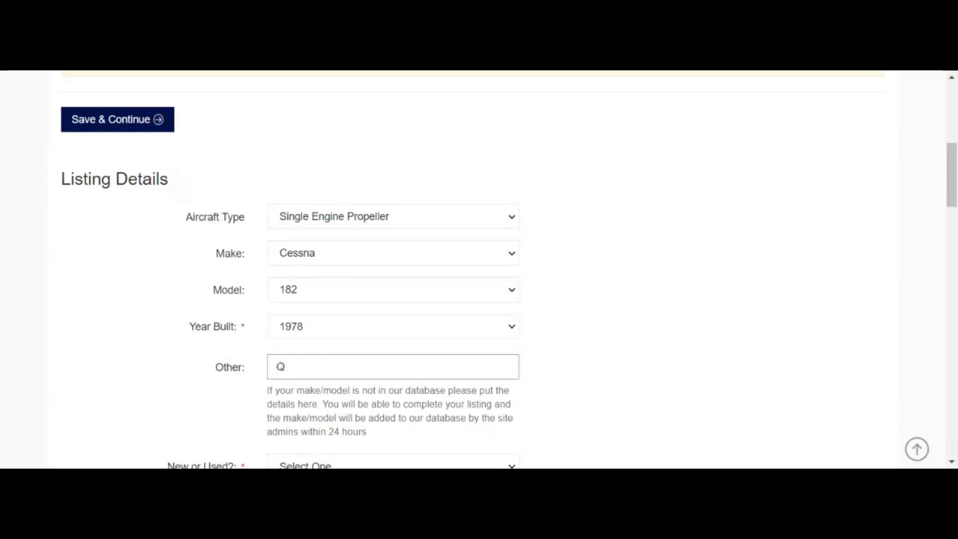
click(727, 345)
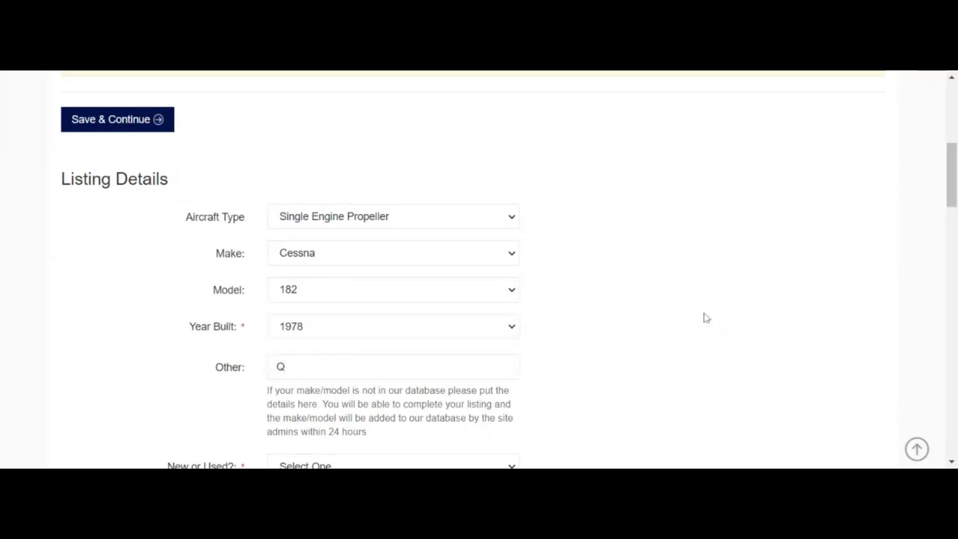
scroll(633, 284, down, 2)
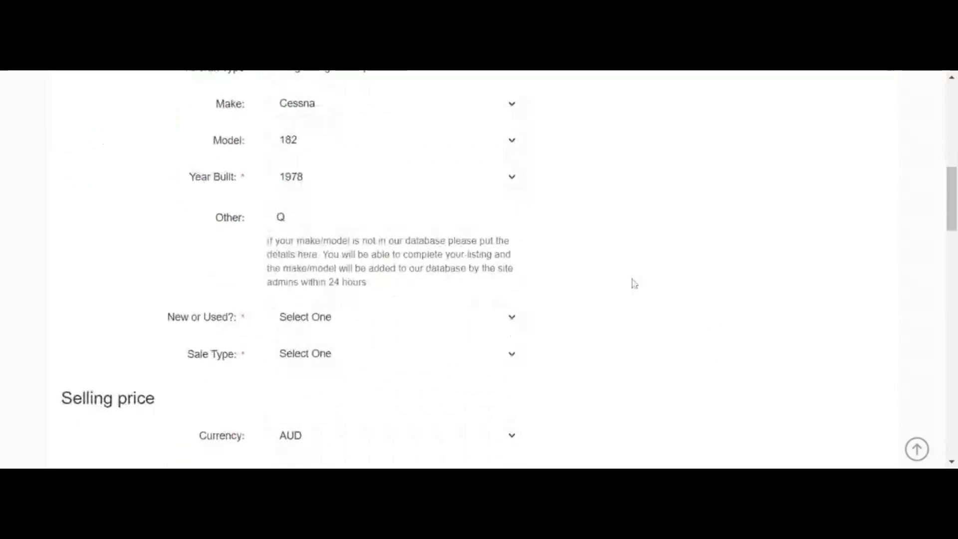
Mark the aircraft as used with sale type For Sale
click(324, 339)
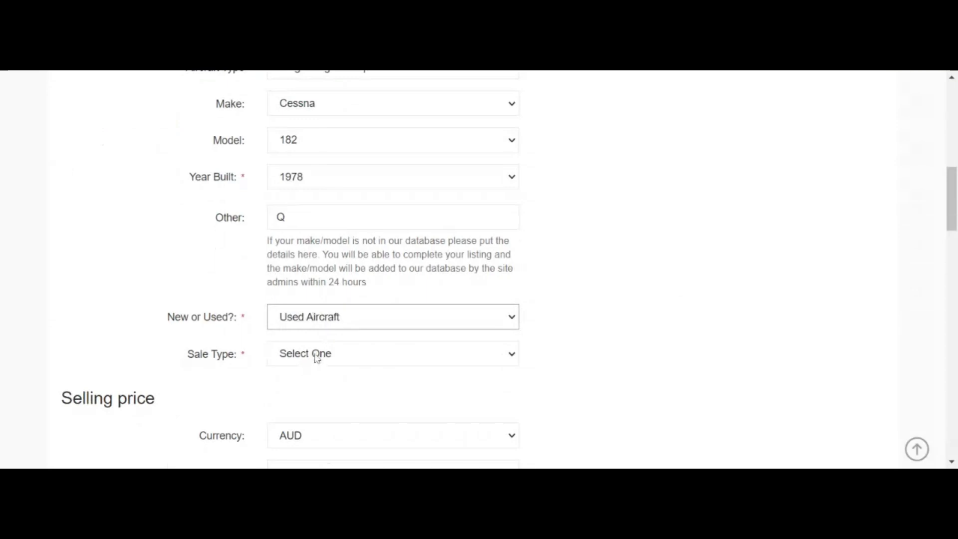
click(315, 357)
click(321, 256)
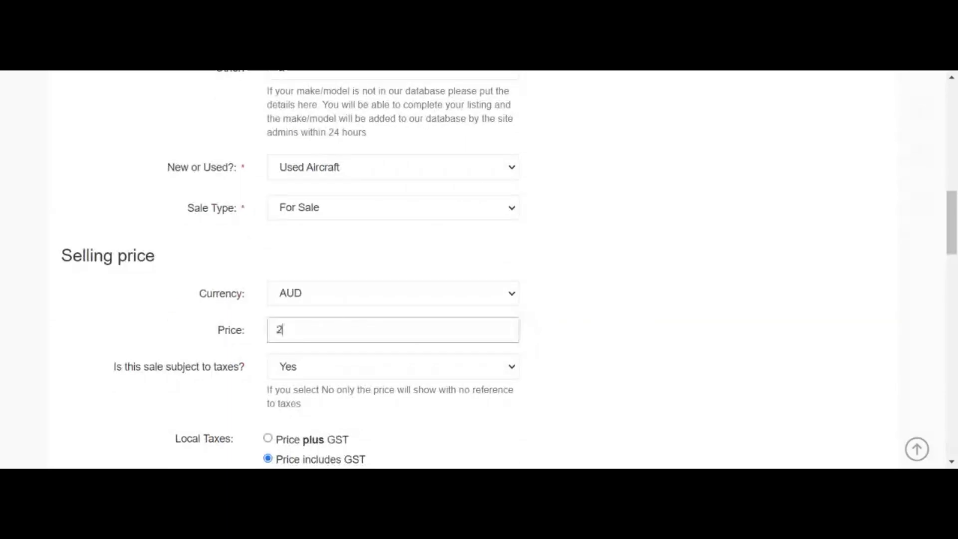
text(00000)
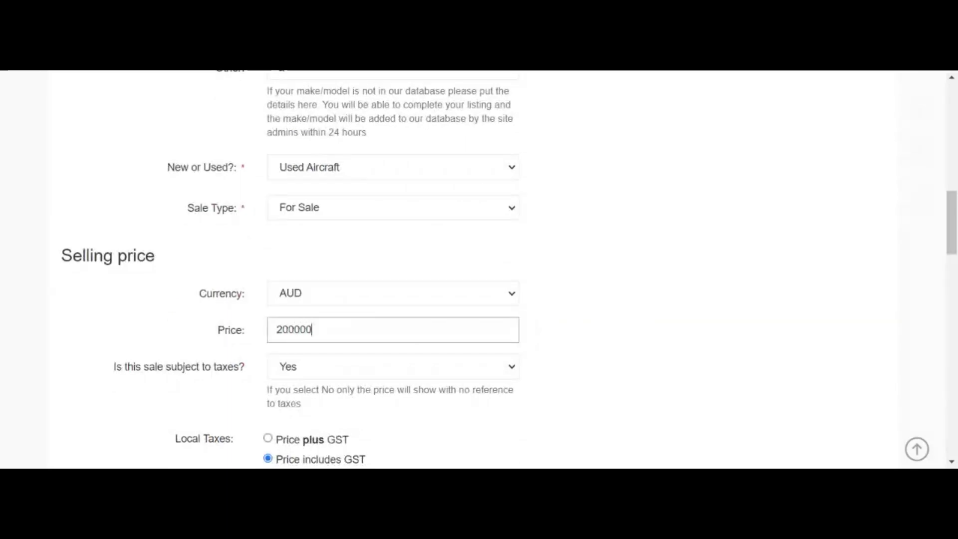
Enter an asking price of 200000 AUD and mark the sale as not subject to taxes
click(586, 314)
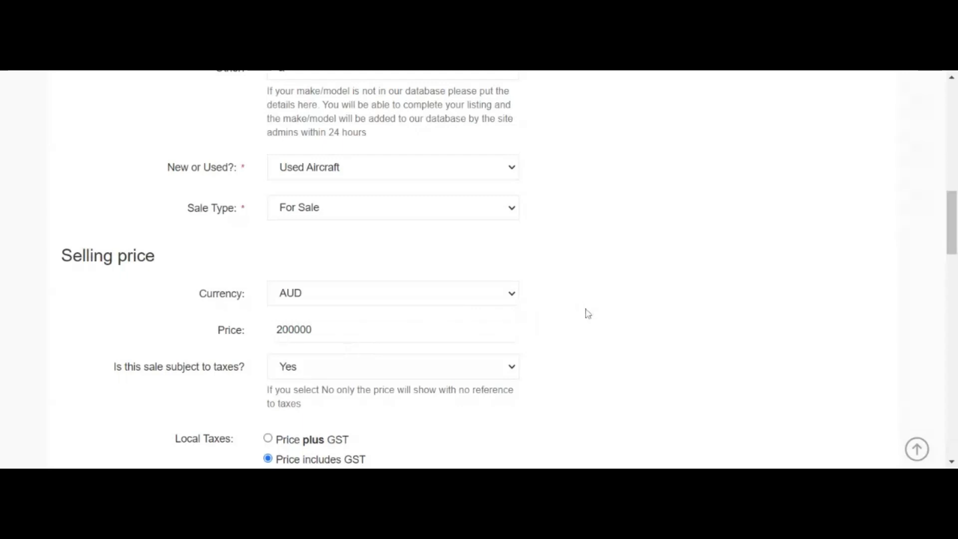
scroll(587, 315, down, 1)
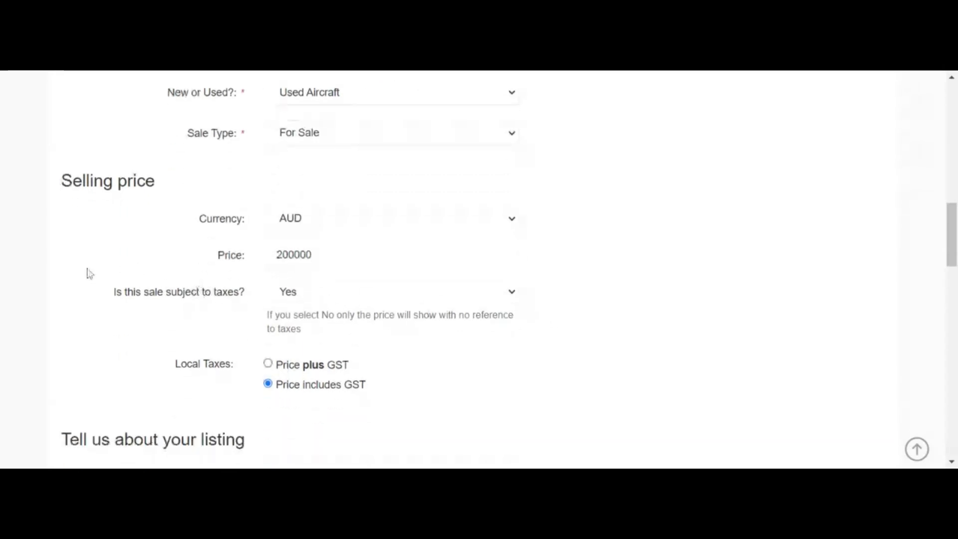
click(514, 295)
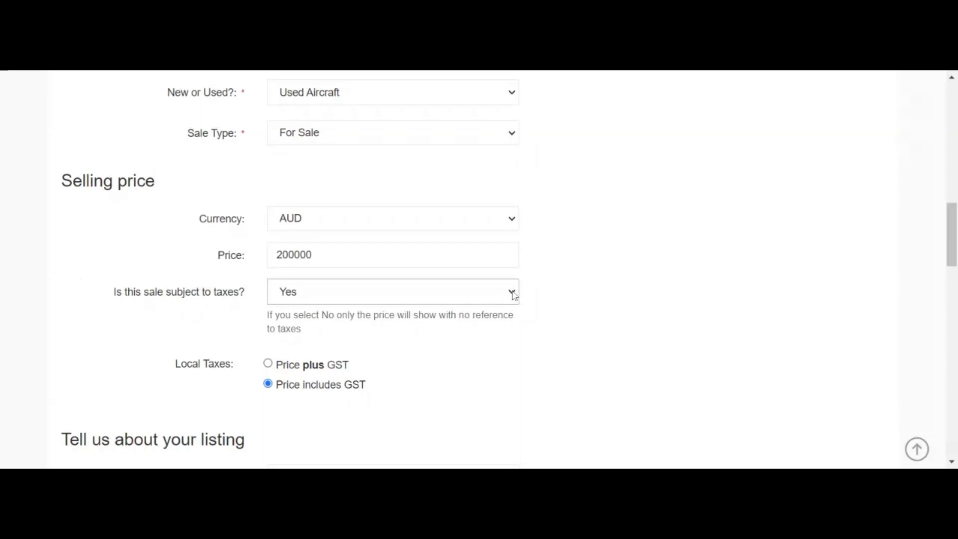
click(480, 311)
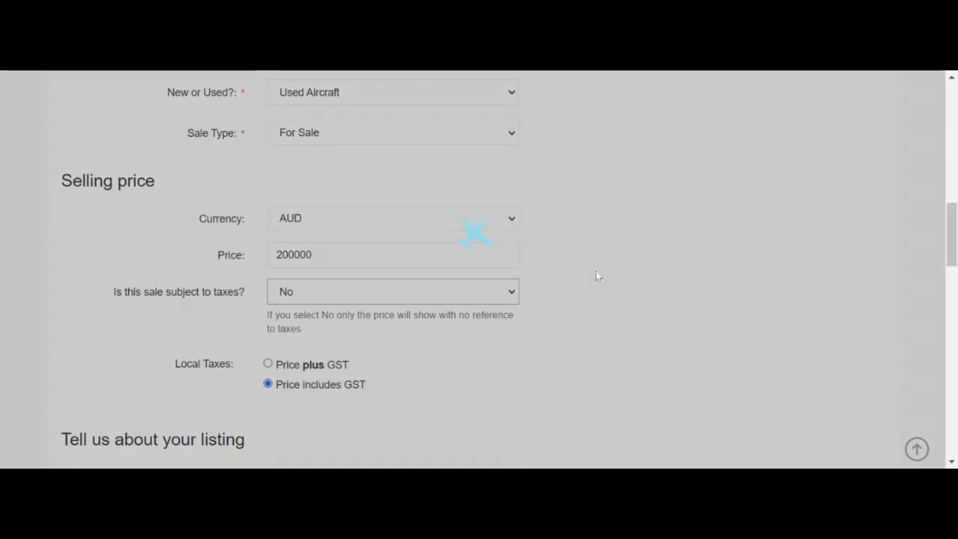
scroll(606, 266, down, 1)
scroll(614, 267, down, 2)
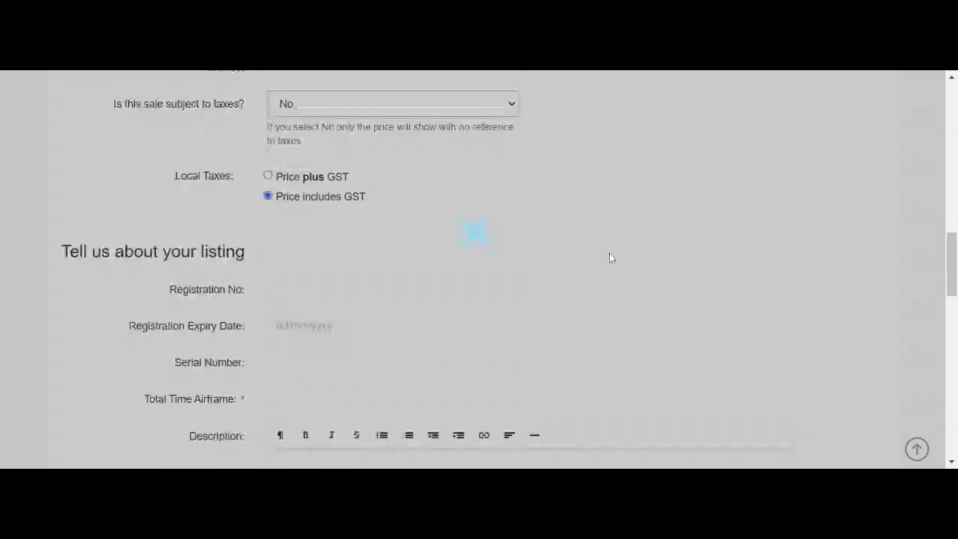
scroll(610, 261, down, 2)
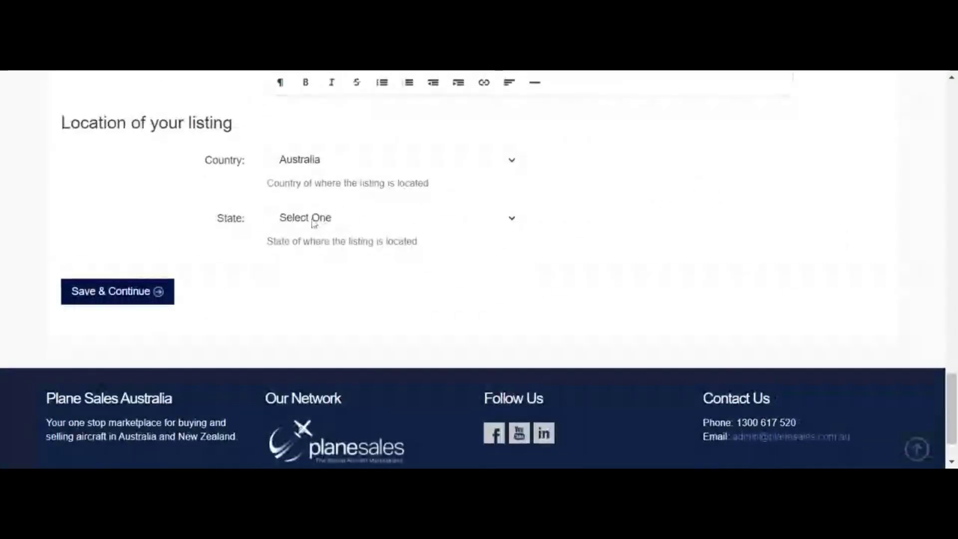
Set the location state to South Australia and save, advancing to the seller step
click(312, 223)
click(297, 281)
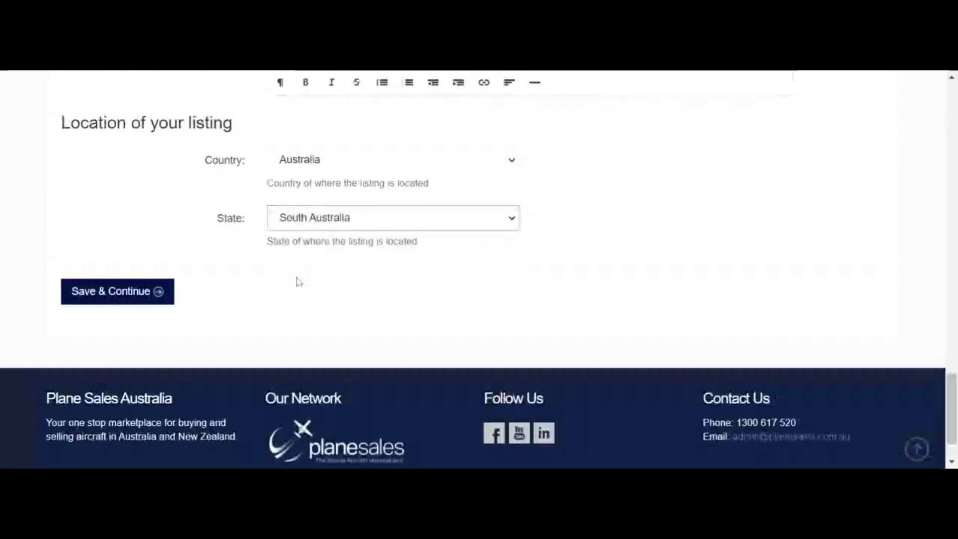
click(216, 342)
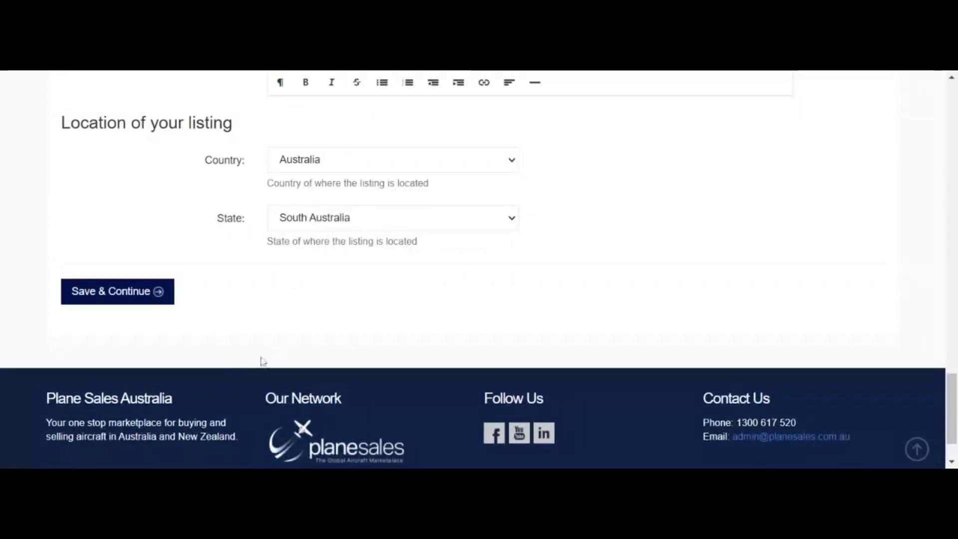
click(130, 291)
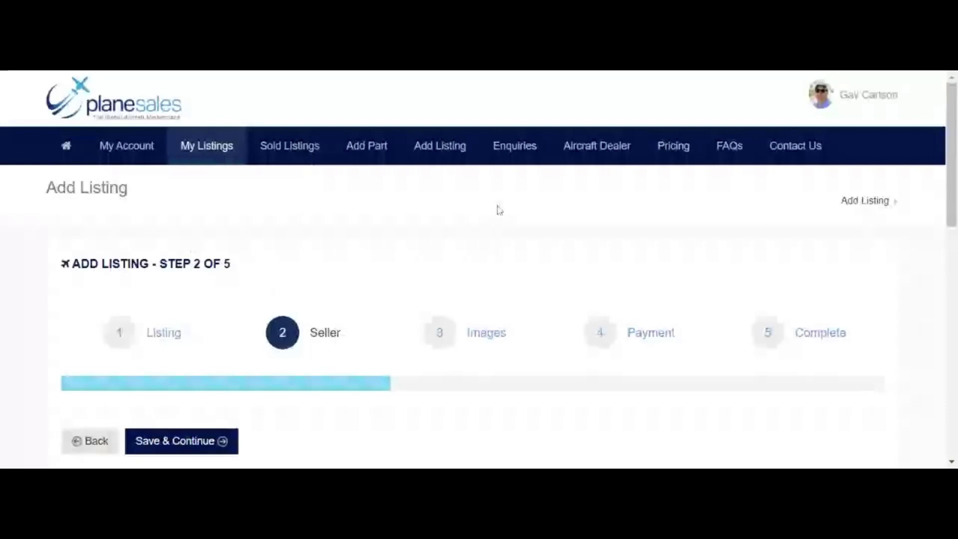
scroll(512, 216, down, 2)
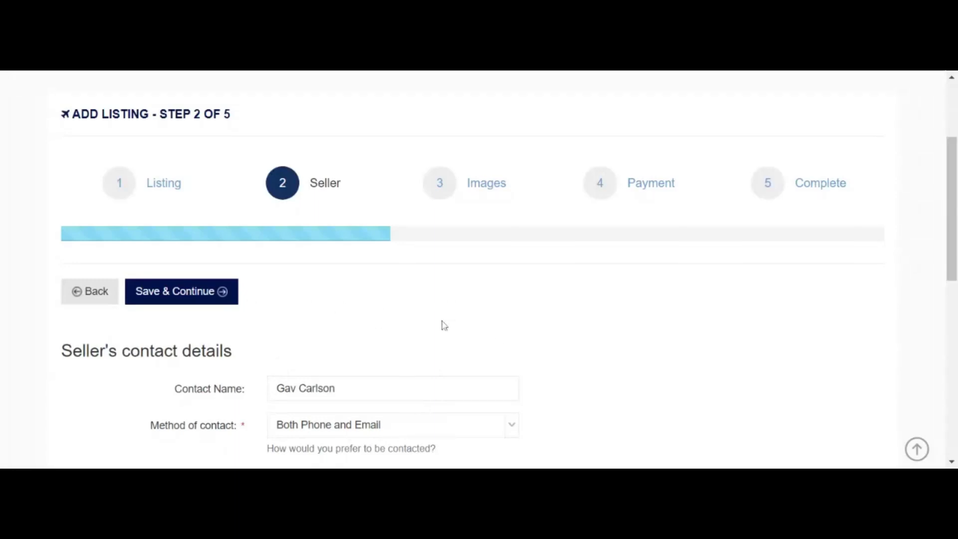
Save the seller's contact details and continue to the images step
click(174, 297)
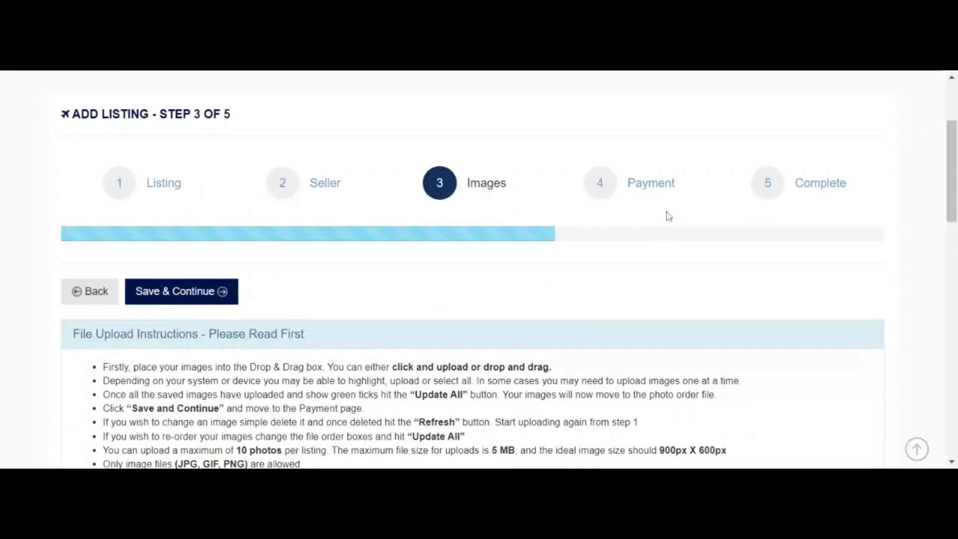
scroll(668, 216, down, 3)
scroll(670, 215, down, 2)
scroll(668, 216, down, 1)
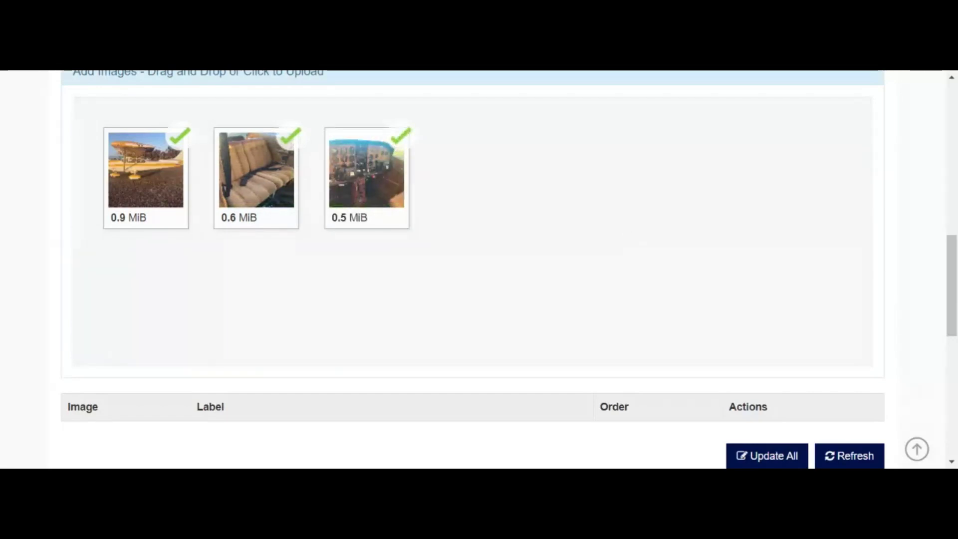
scroll(824, 371, down, 1)
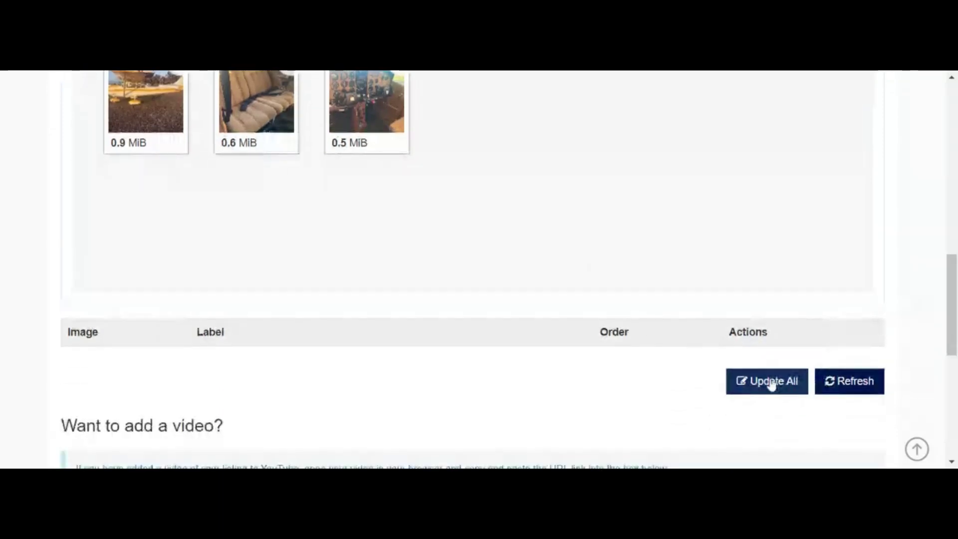
Add the three uploaded photos to the listing's image list via Update All
click(772, 384)
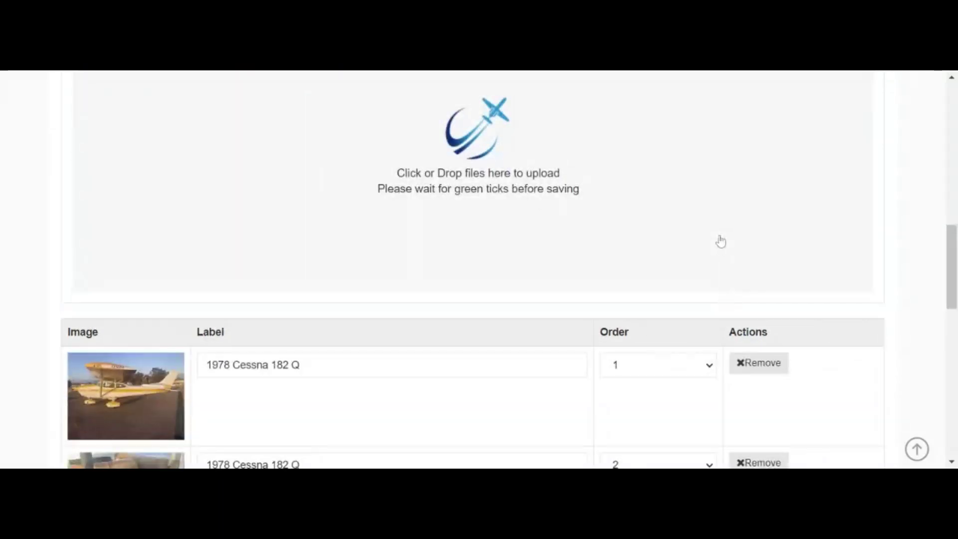
scroll(721, 240, down, 1)
scroll(721, 239, down, 2)
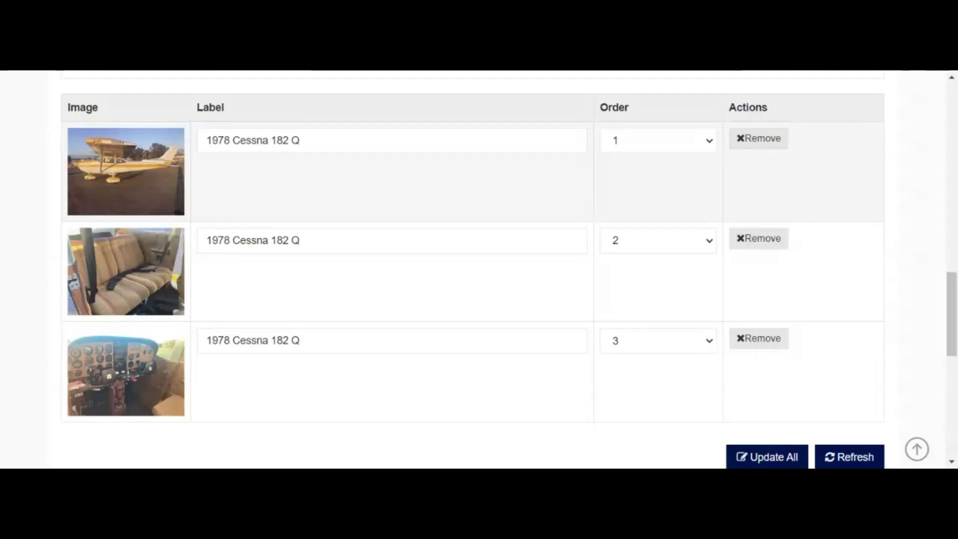
scroll(118, 167, down, 1)
scroll(118, 165, down, 3)
scroll(117, 165, down, 2)
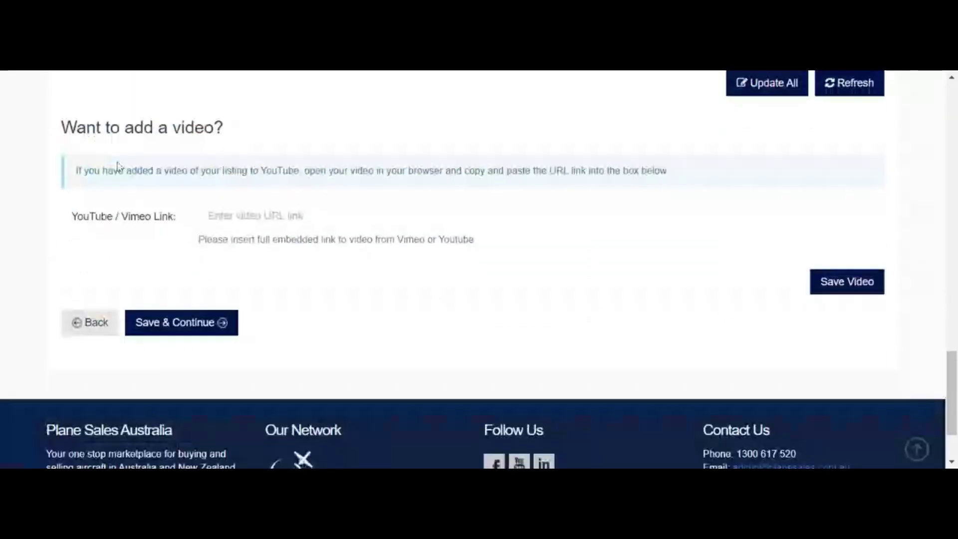
Save the photos to reach the payment step, then go to the account overview
click(166, 329)
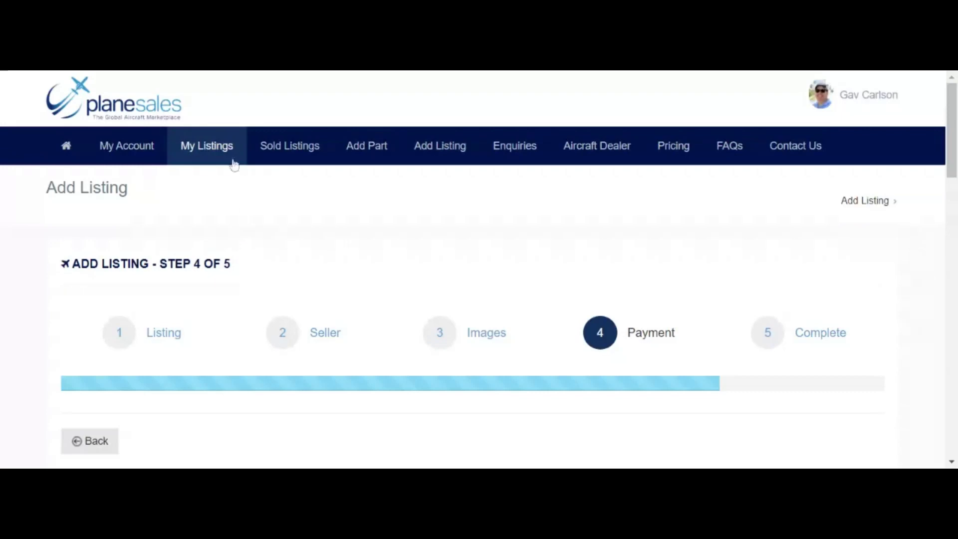
mouse_move(127, 145)
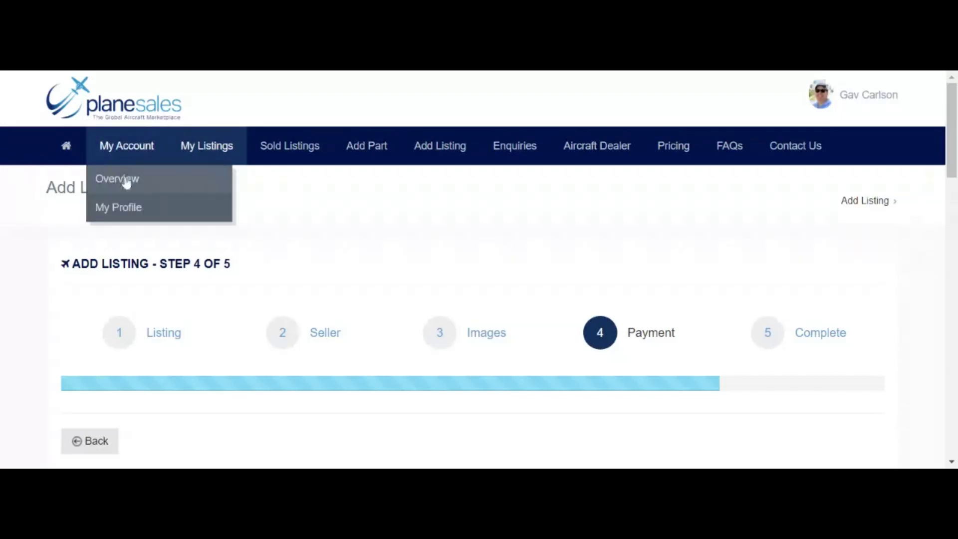
click(125, 183)
scroll(611, 253, down, 3)
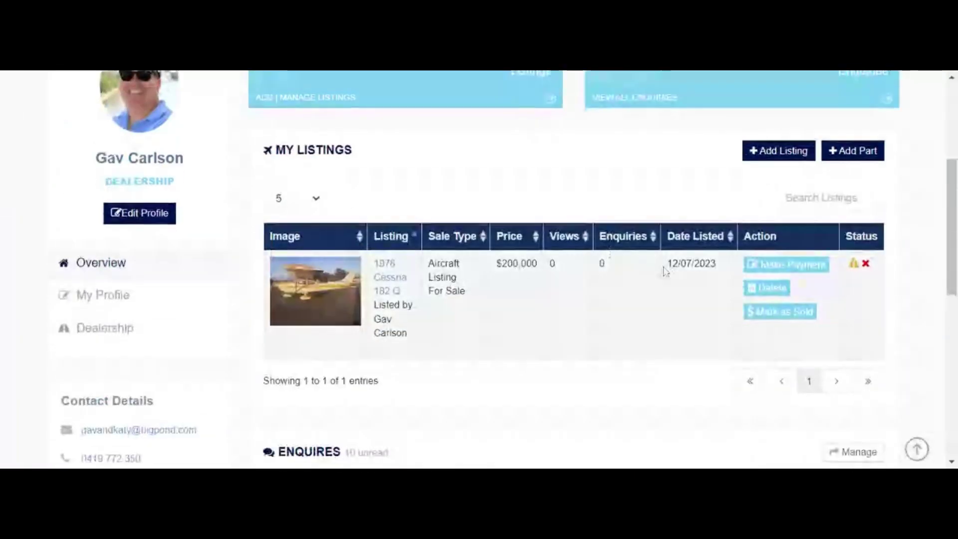
scroll(664, 271, down, 1)
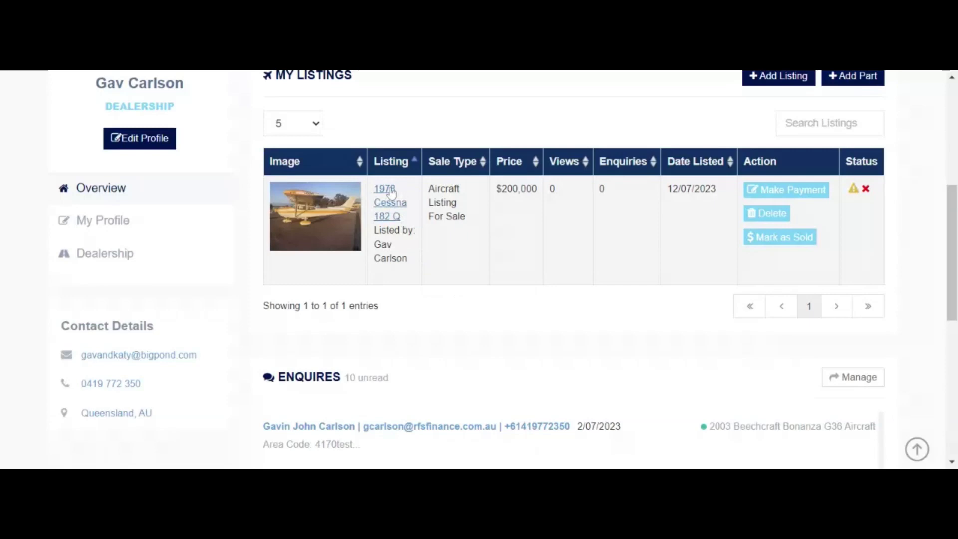
Reopen the 1978 Cessna 182 Q listing and jump back to its images step
click(390, 195)
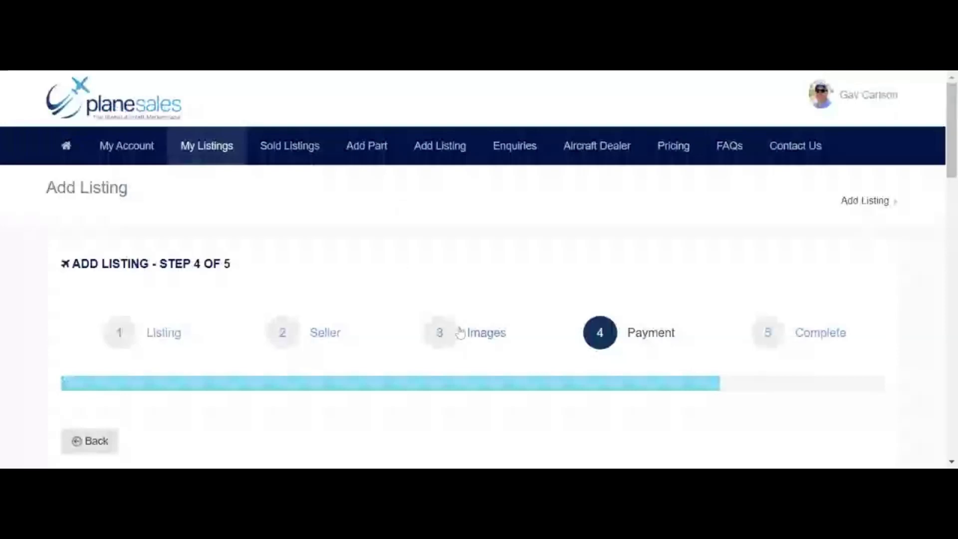
click(479, 337)
scroll(550, 259, down, 2)
scroll(551, 259, down, 2)
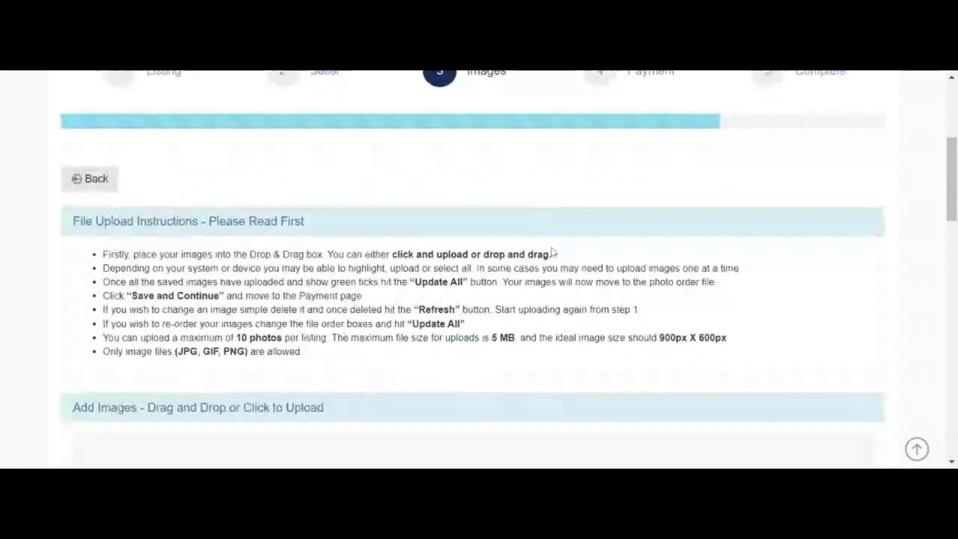
scroll(551, 254, down, 3)
scroll(552, 253, up, 4)
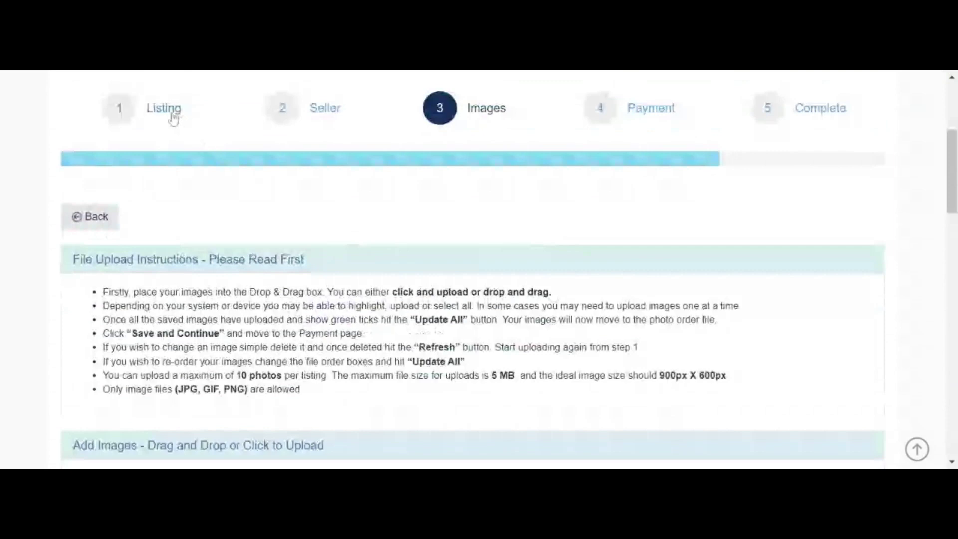